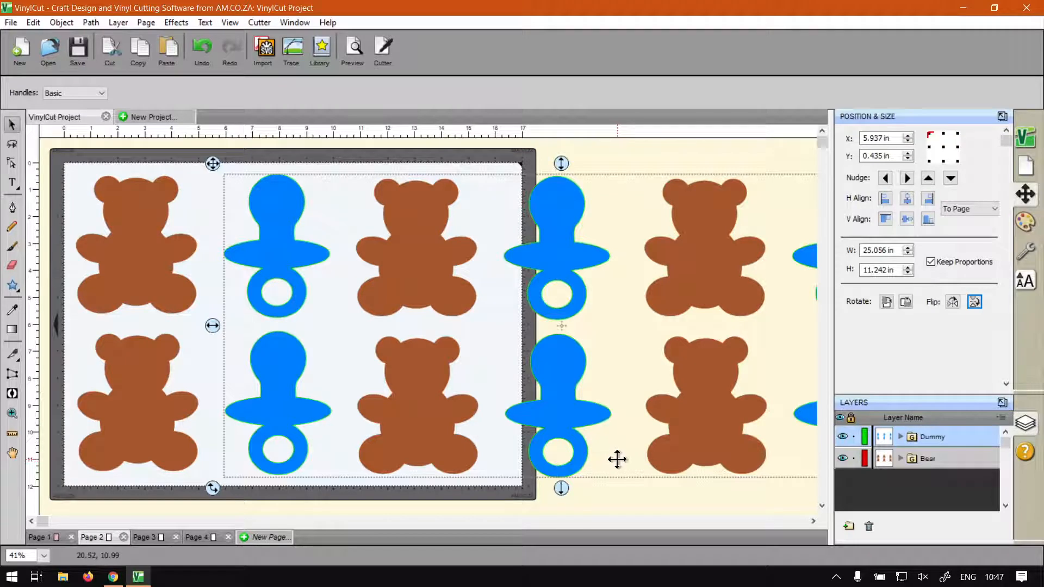
# Cut the blue dummy group from Page 2, leaving the bear group there
pyautogui.rightClick(288, 252)
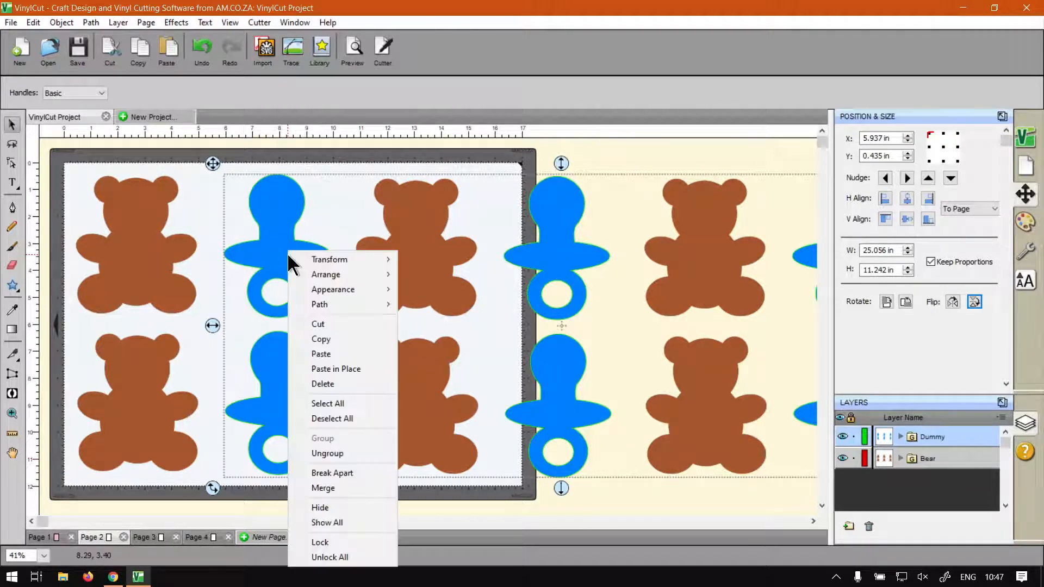
pyautogui.click(510, 51)
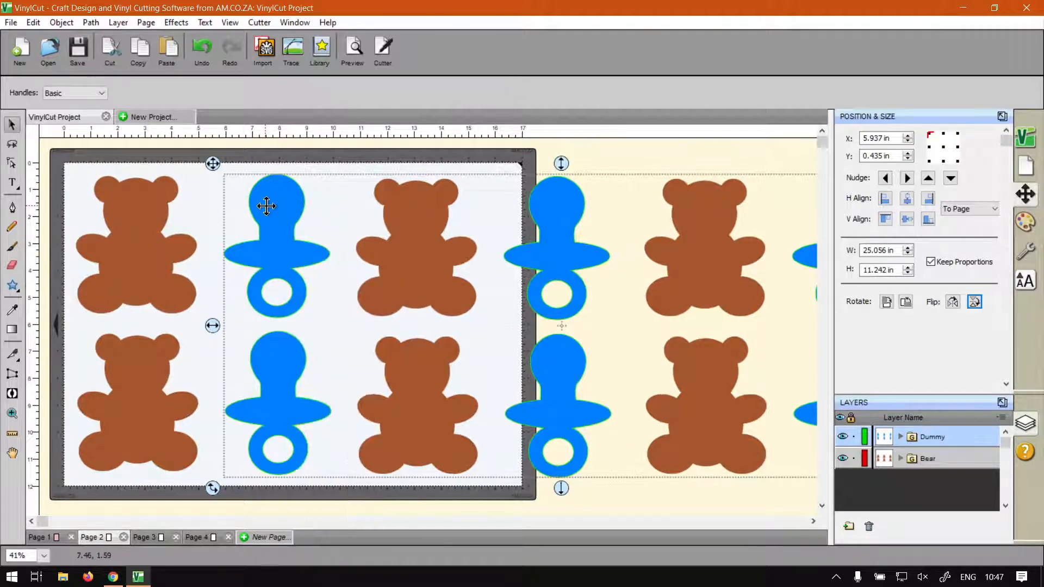
pyautogui.click(33, 23)
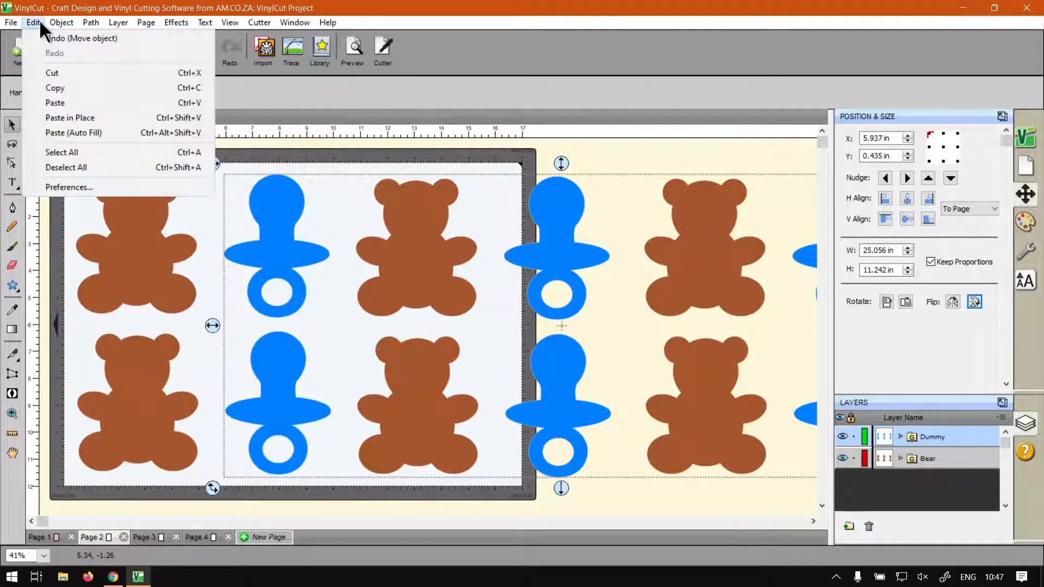
pyautogui.click(52, 72)
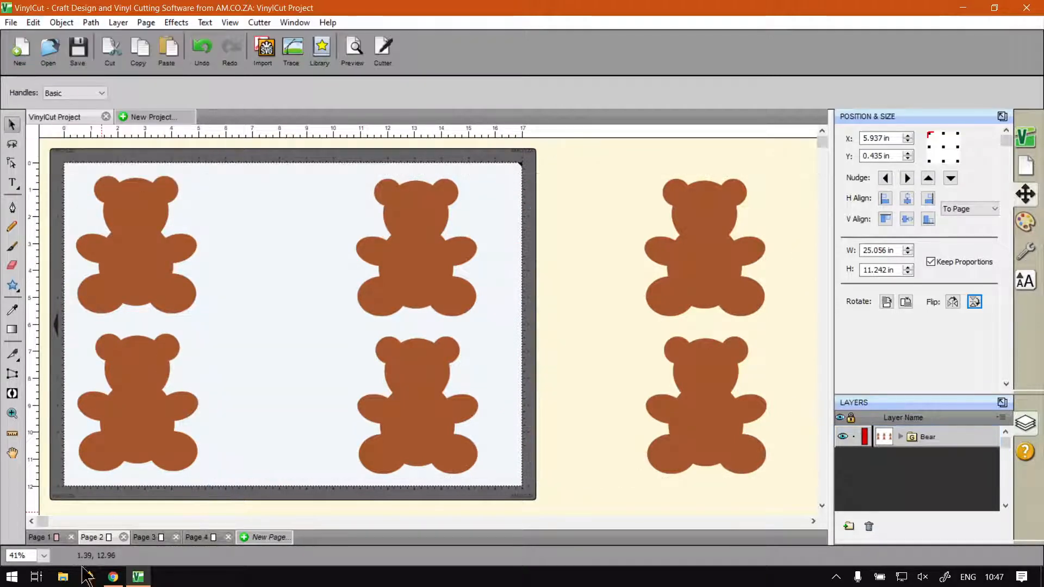
# Paste the dummy group onto Page 3 and move it to the page's left edge, at about X 0.187 in, Y 0.458 in
pyautogui.click(147, 538)
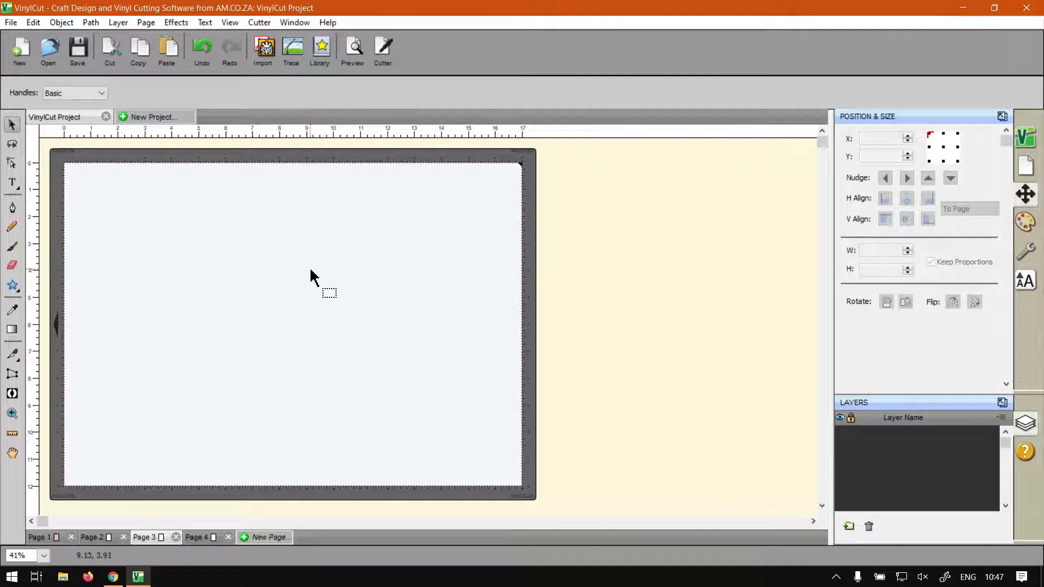
pyautogui.rightClick(193, 243)
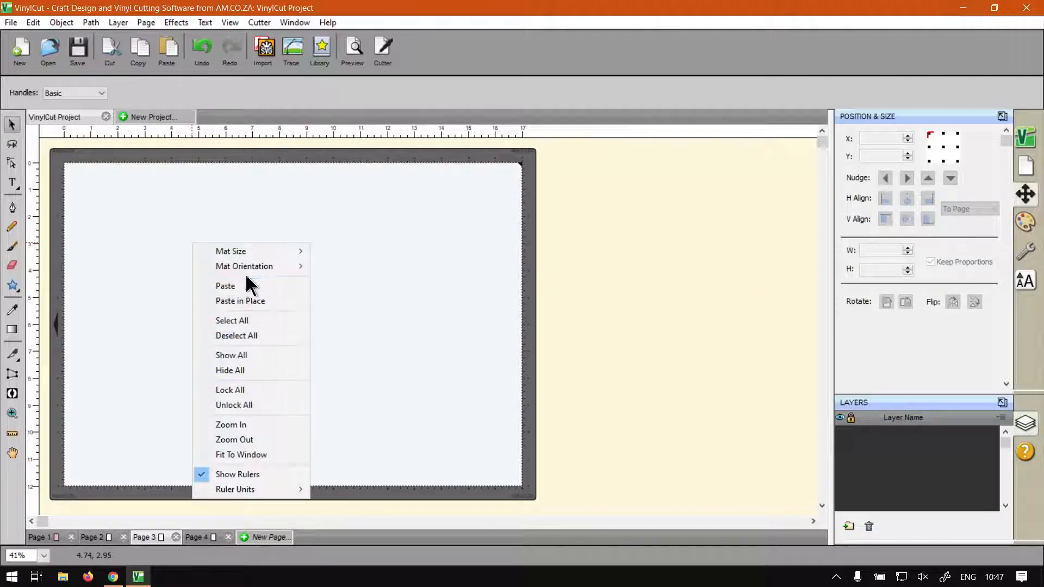
pyautogui.click(409, 100)
pyautogui.click(61, 23)
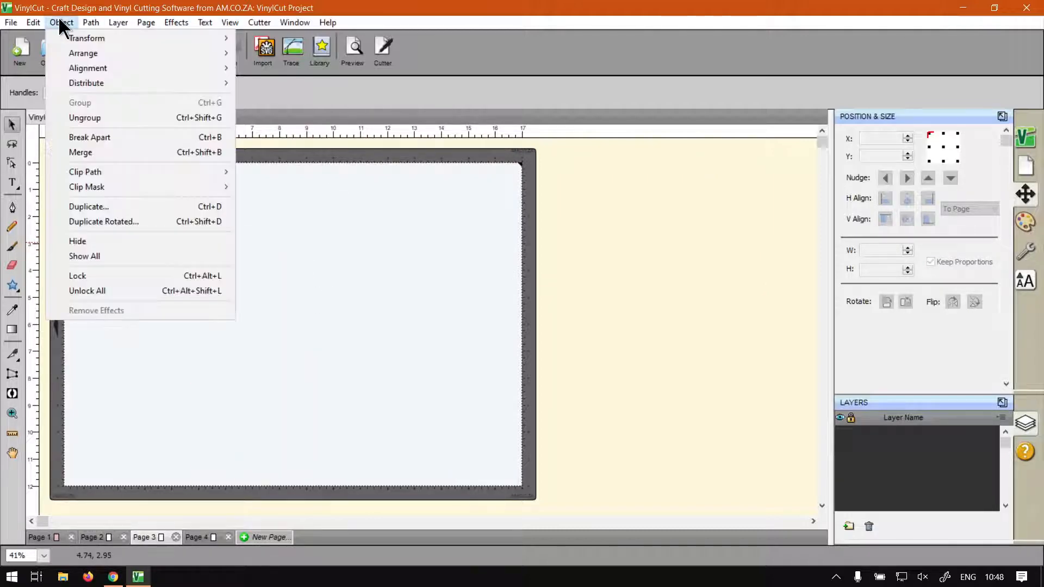
pyautogui.moveTo(36, 25)
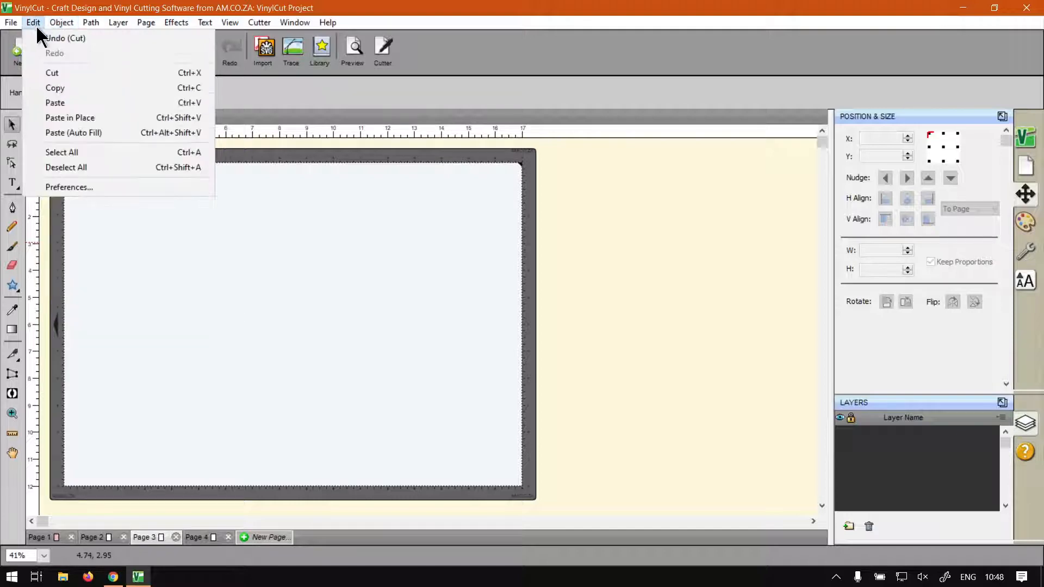
pyautogui.click(65, 100)
pyautogui.moveTo(285, 264); pyautogui.dragTo(123, 258)
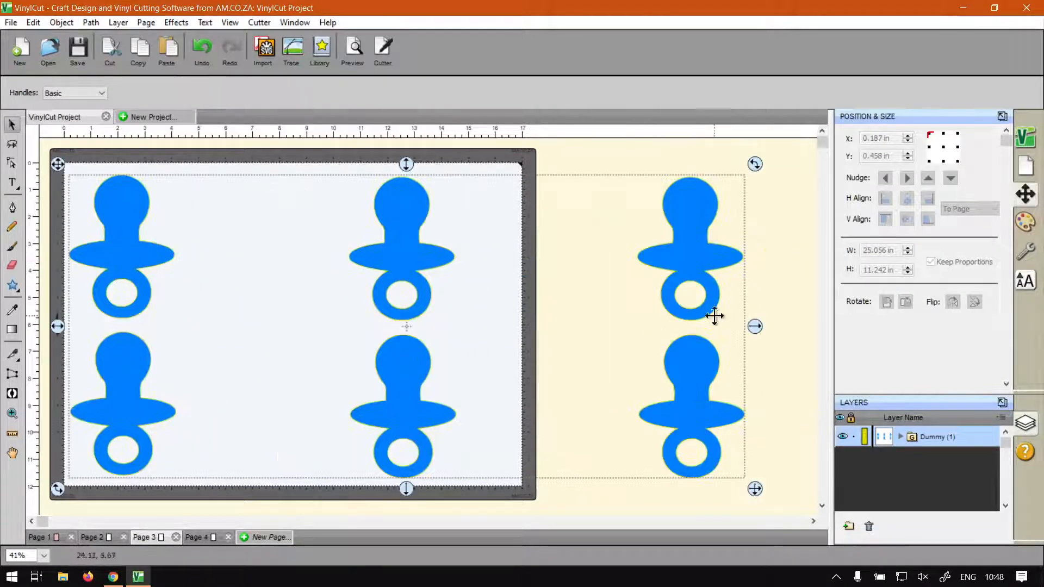
pyautogui.click(792, 263)
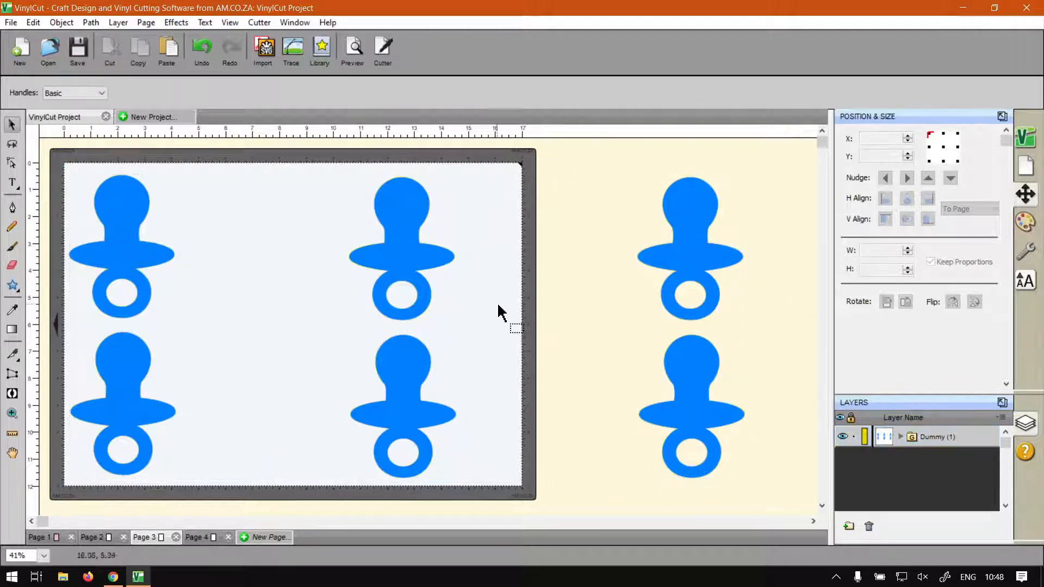
# Nest the bears on Page 2 with Ungroup enabled in the 17 × 12 in area, and preview their cut lines
pyautogui.click(96, 539)
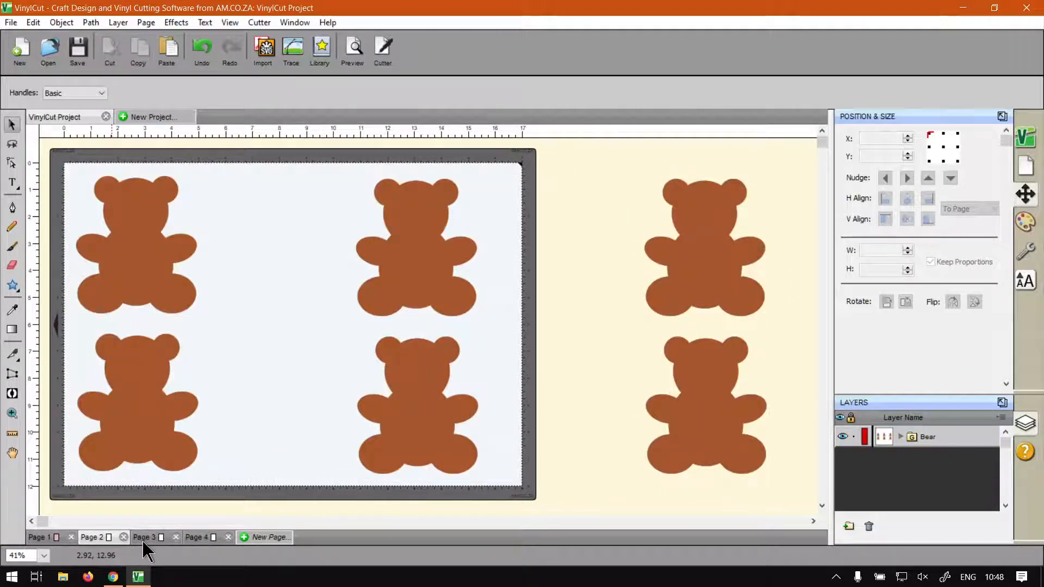
pyautogui.click(142, 539)
pyautogui.click(87, 539)
pyautogui.click(173, 23)
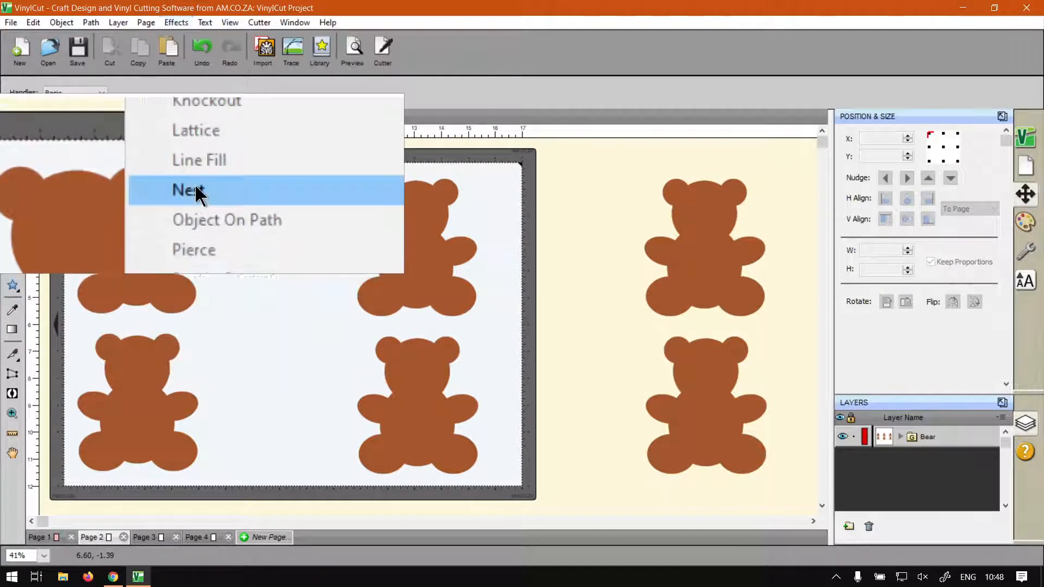
pyautogui.click(195, 185)
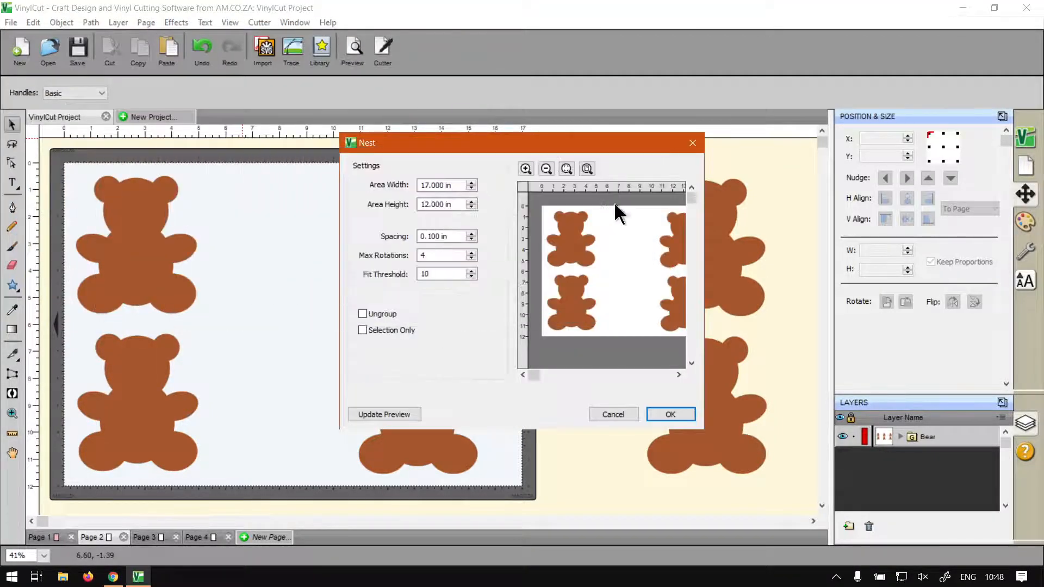
pyautogui.click(570, 171)
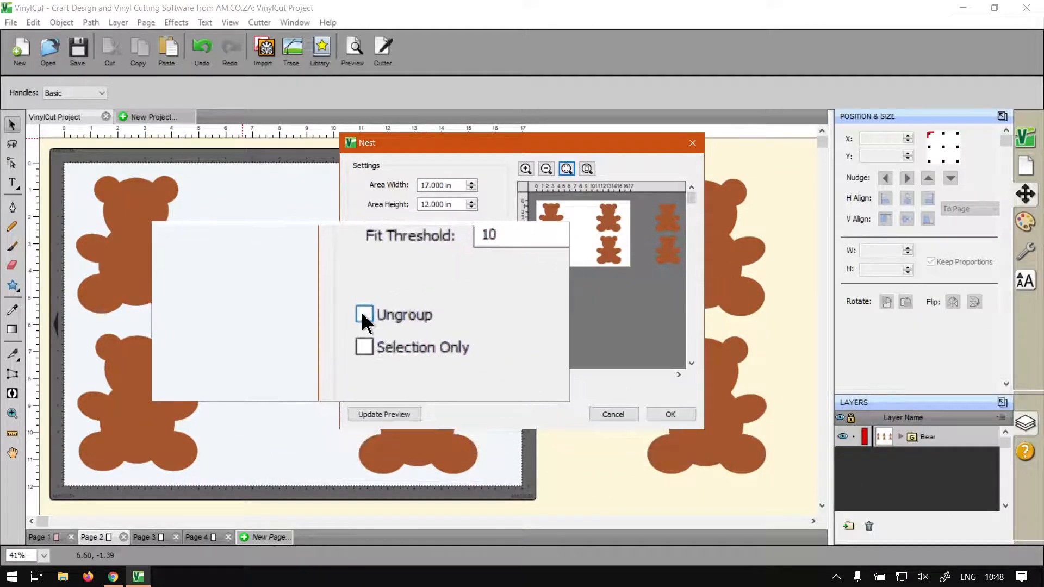
pyautogui.click(362, 313)
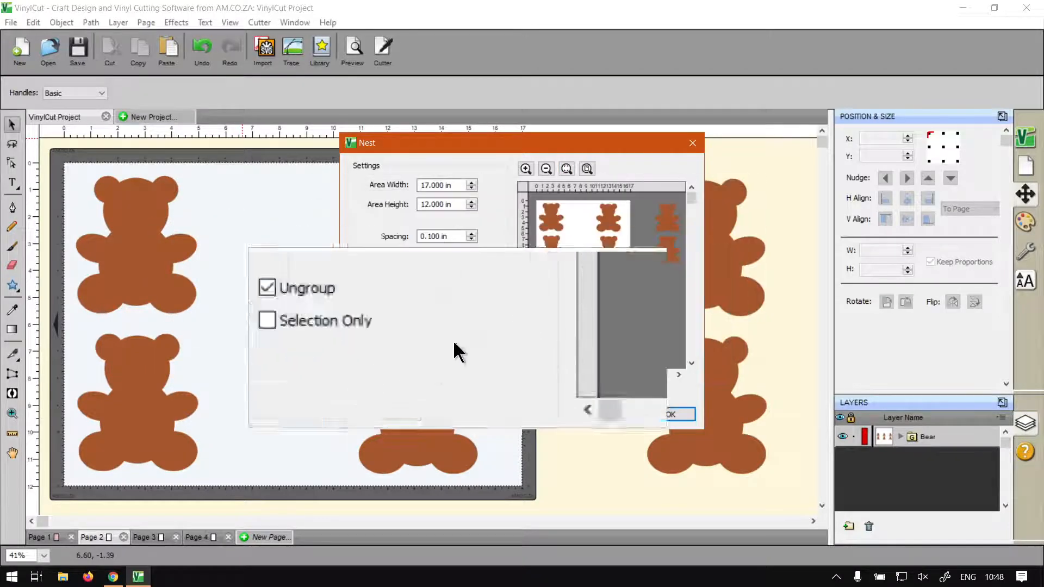
pyautogui.click(387, 415)
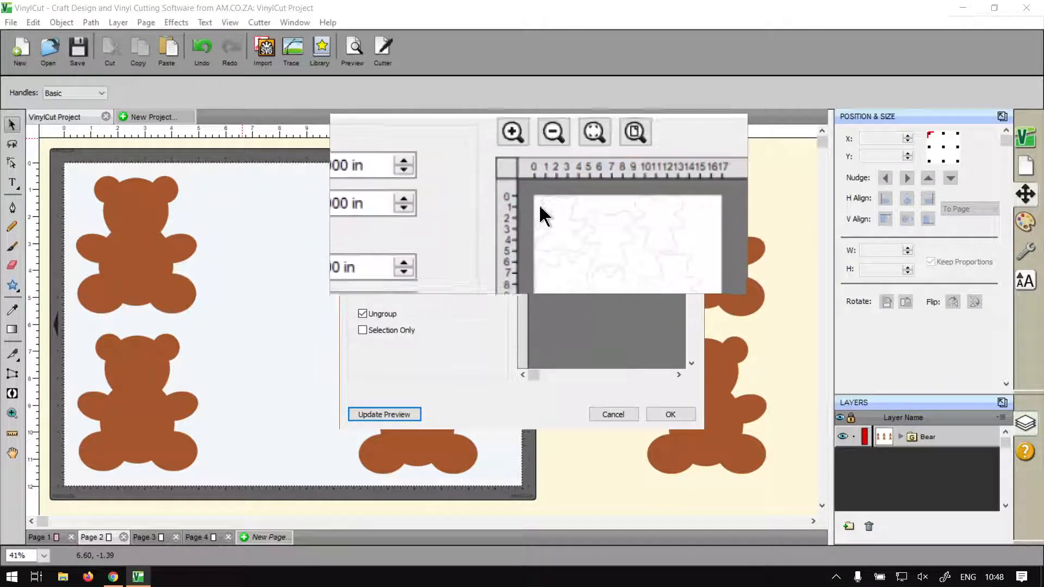
pyautogui.click(565, 168)
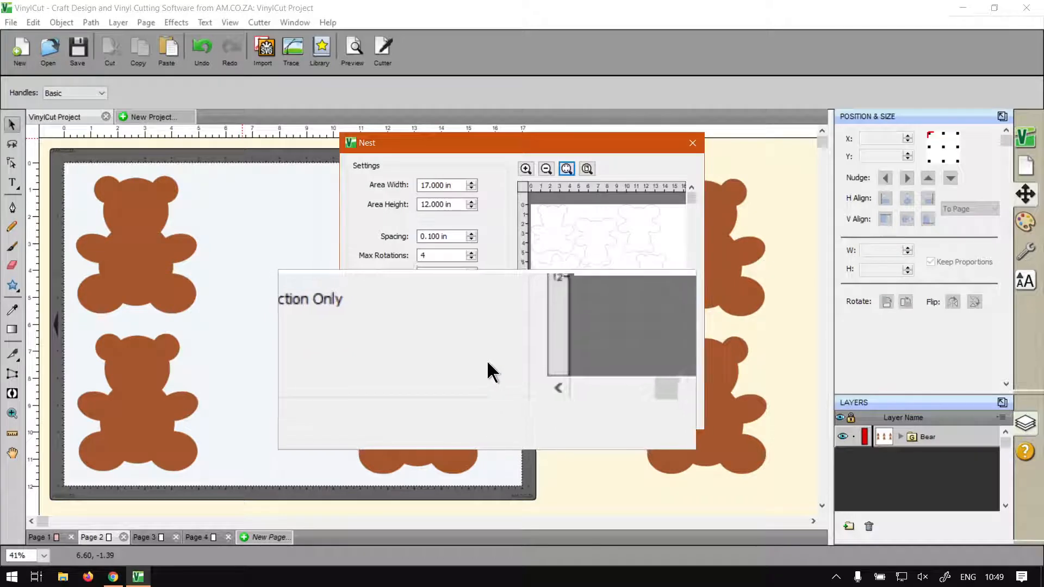
pyautogui.click(655, 413)
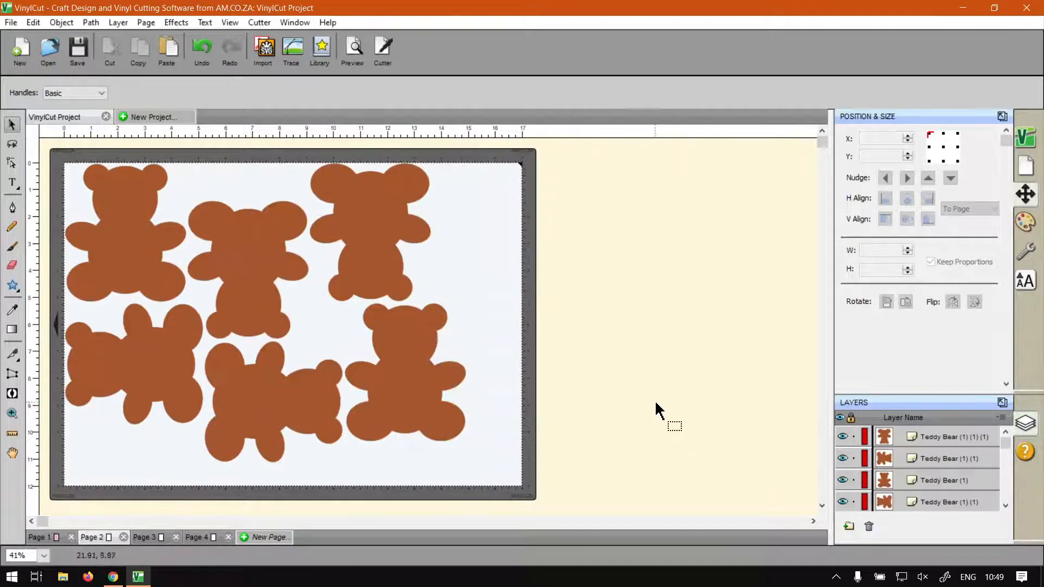
pyautogui.click(355, 52)
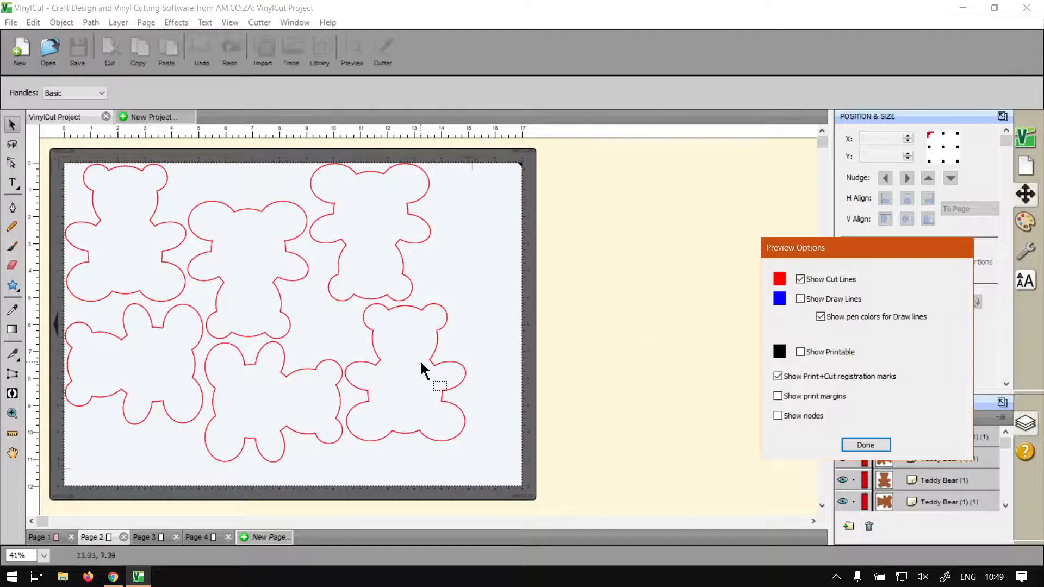
pyautogui.click(866, 444)
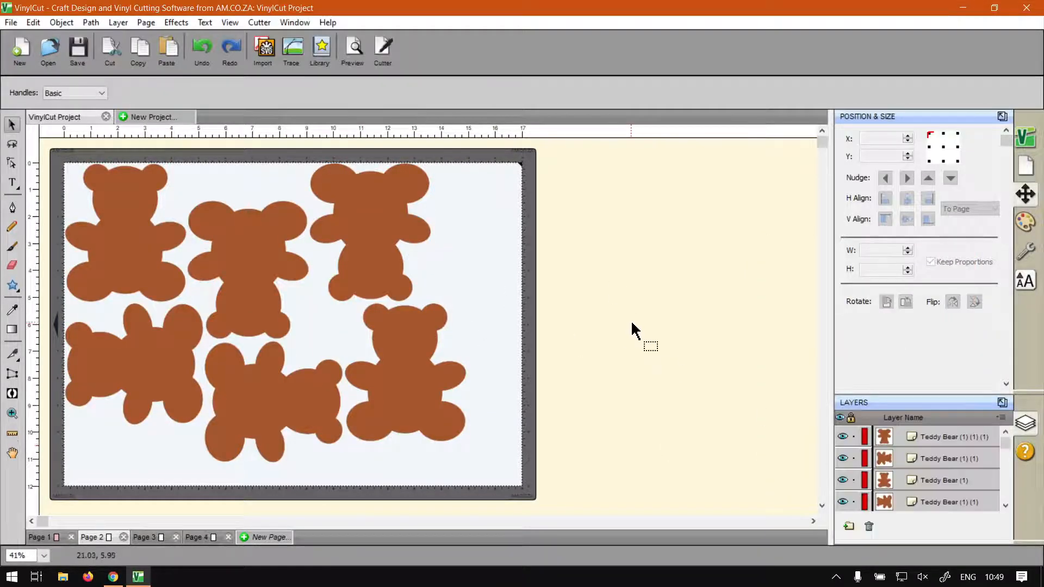
# Nest the dummies on Page 3 with Ungroup enabled, using 0.100 in spacing and 4 maximum rotations
pyautogui.click(139, 536)
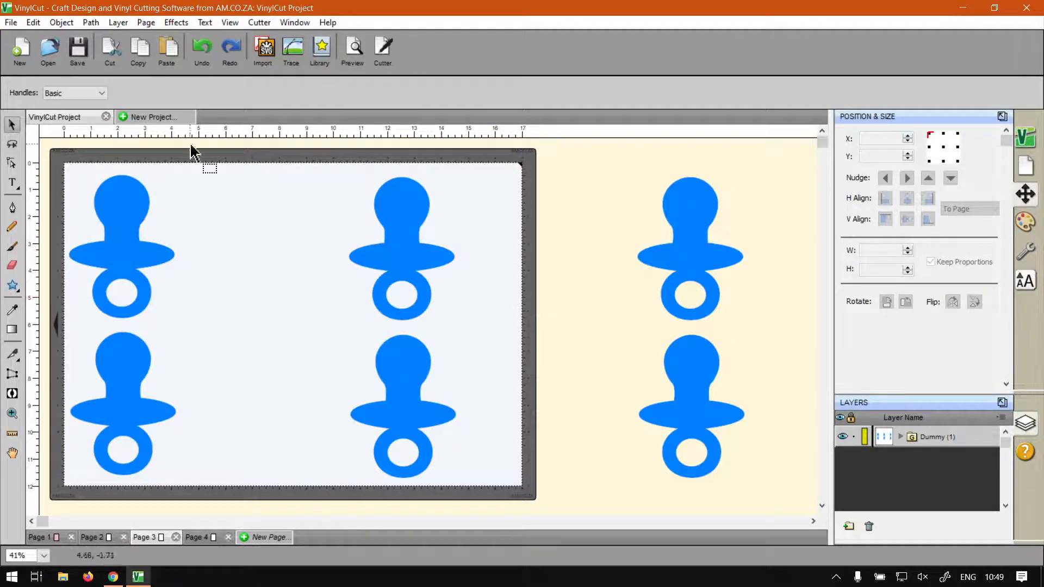
pyautogui.click(172, 23)
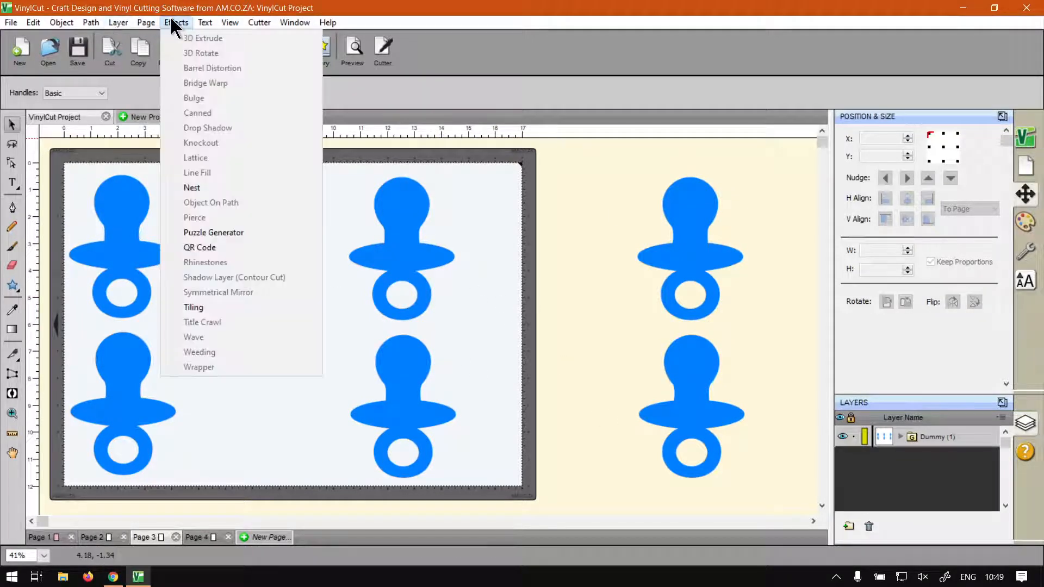
pyautogui.click(250, 191)
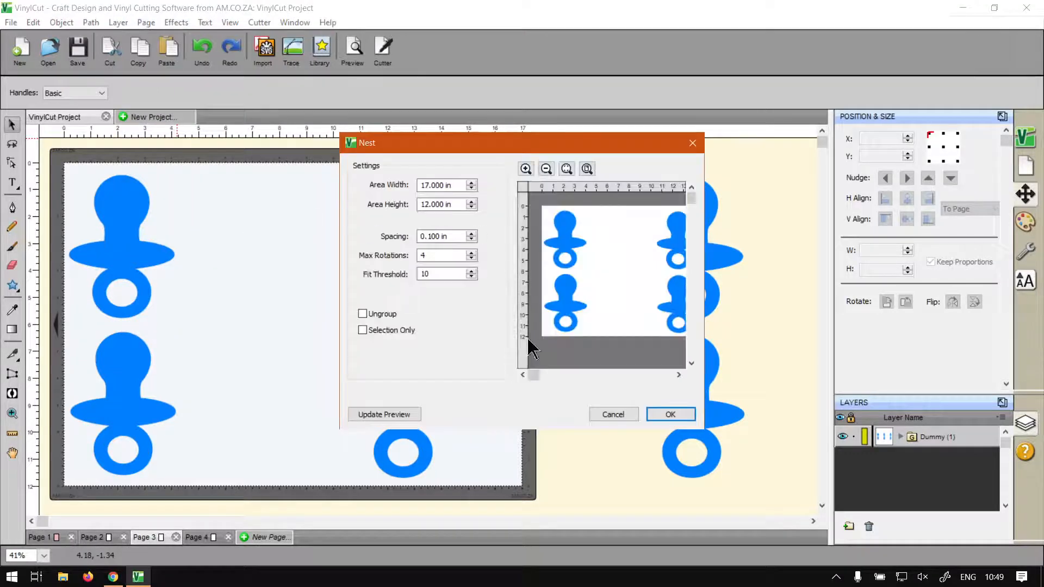
pyautogui.click(367, 313)
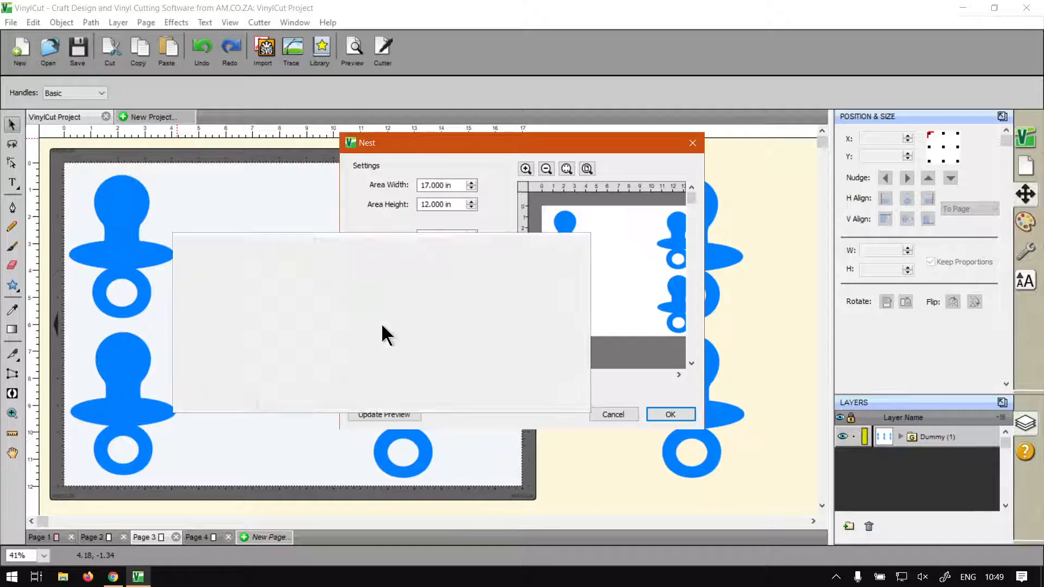
pyautogui.click(384, 414)
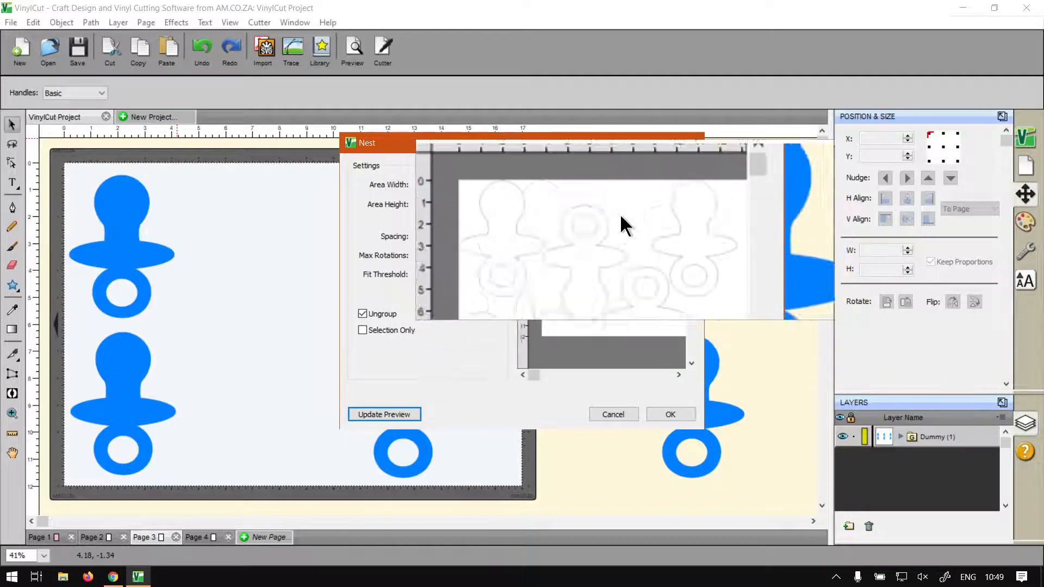
pyautogui.click(568, 168)
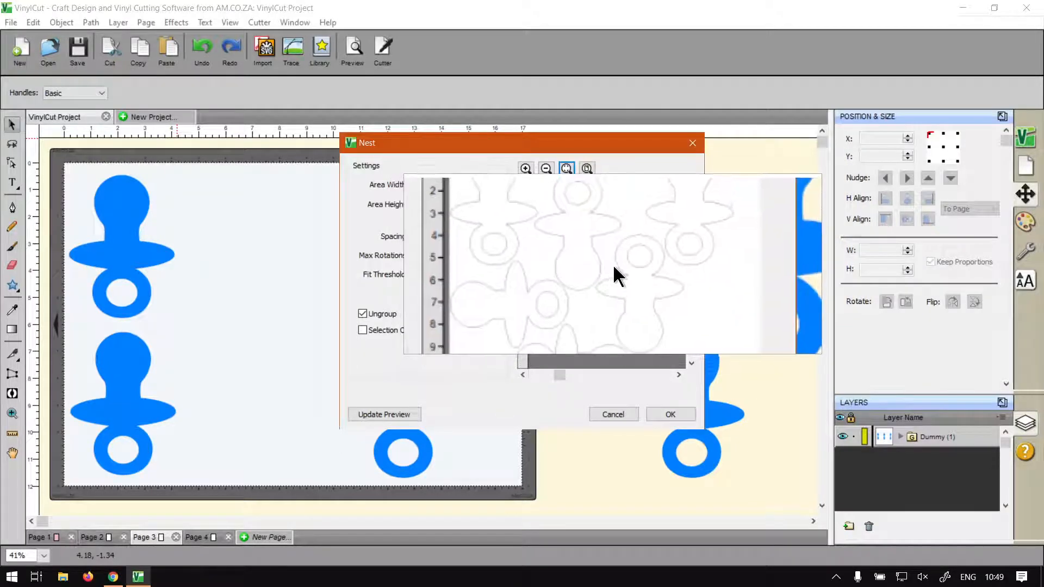
pyautogui.press('super+Escape')
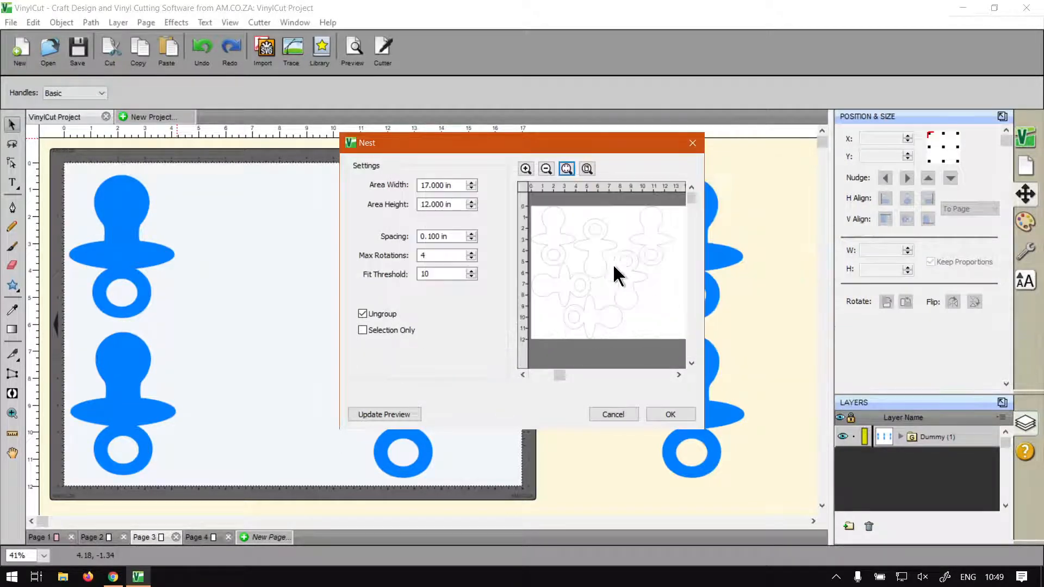
pyautogui.click(664, 414)
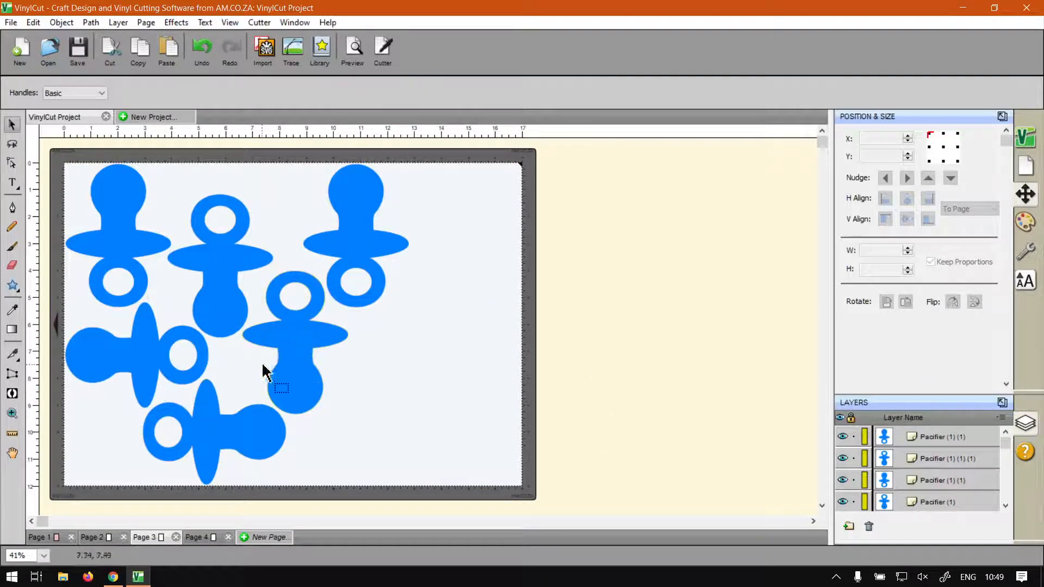
# Fill the free space on Page 3 with three copies of the upper-right upright pacifier: two along the right edge and one beside the lower copy
pyautogui.click(237, 439)
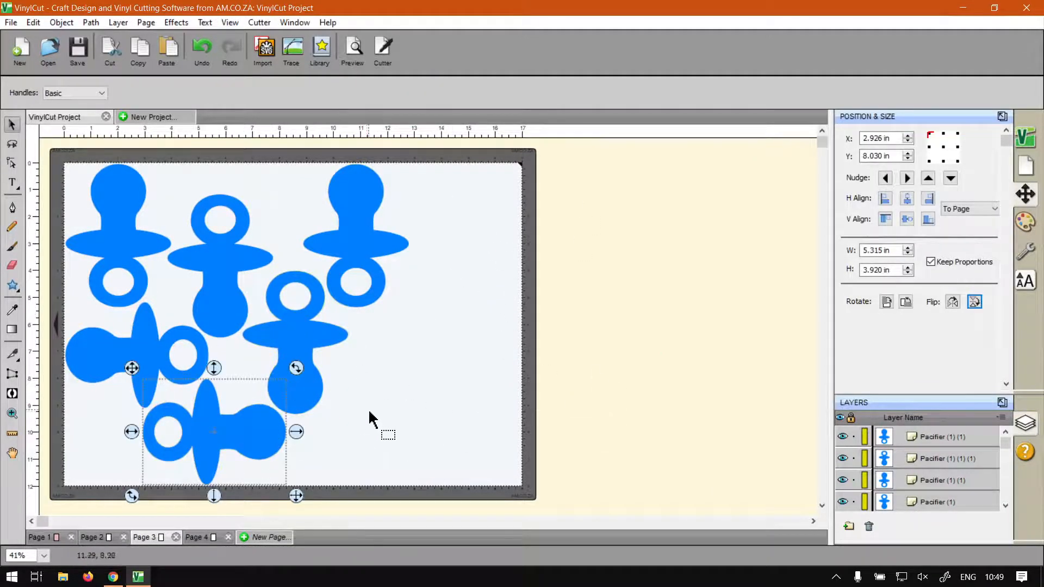
pyautogui.click(343, 232)
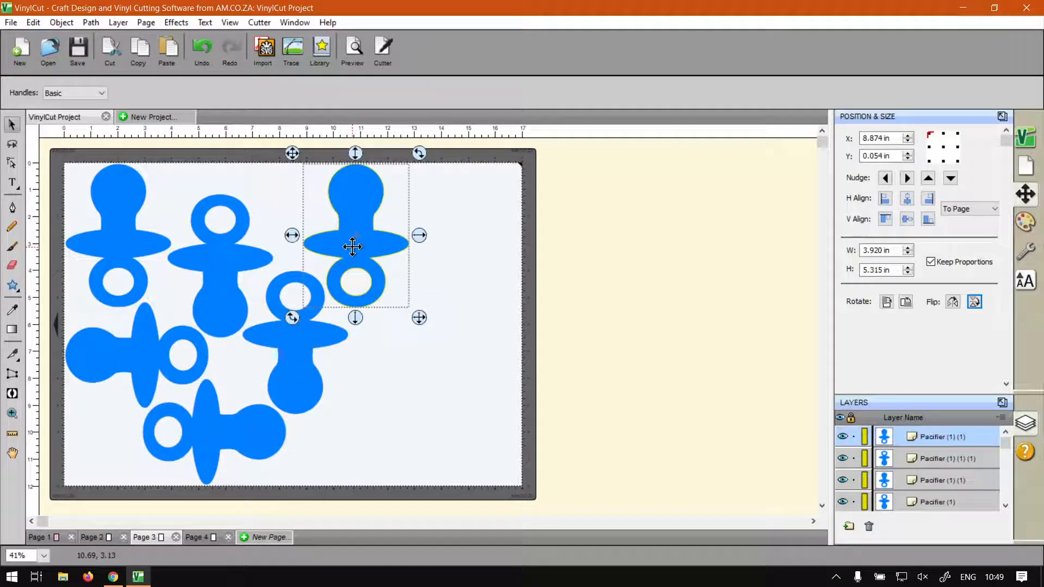
pyautogui.moveTo(352, 246); pyautogui.dragTo(466, 415)
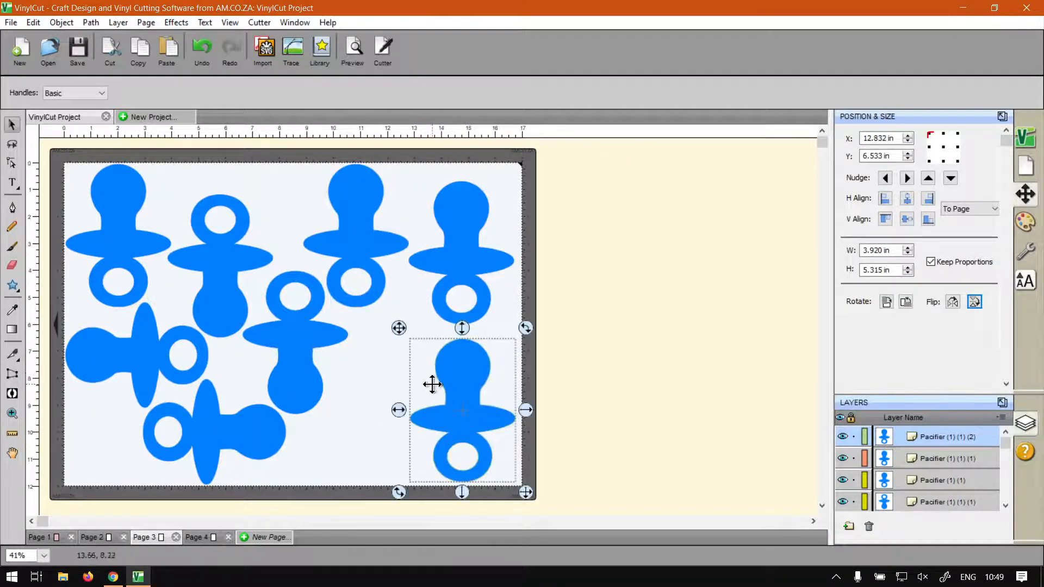
pyautogui.hotkey('ctrl', 'v')
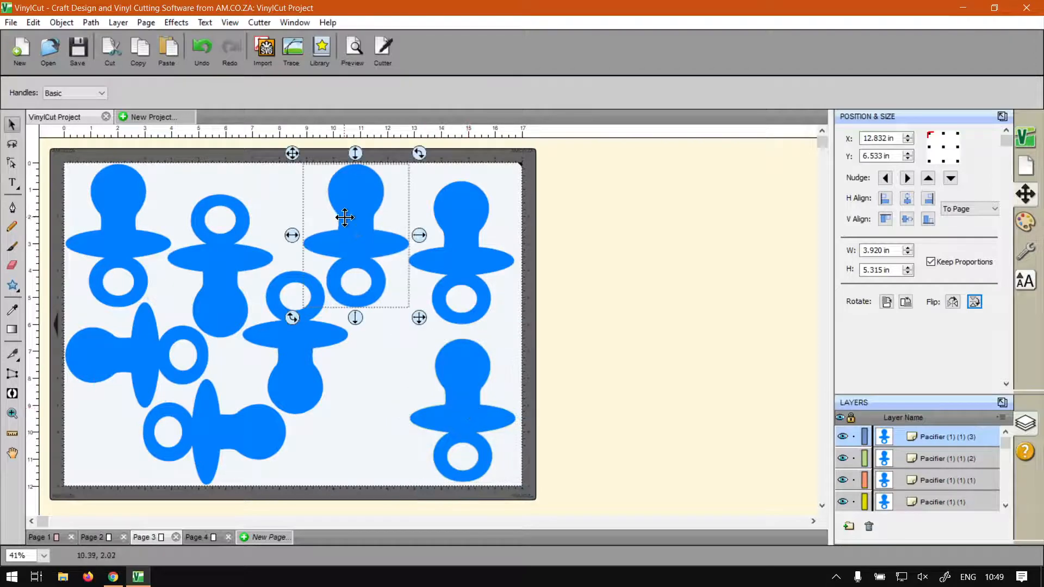
pyautogui.moveTo(344, 218); pyautogui.dragTo(363, 351)
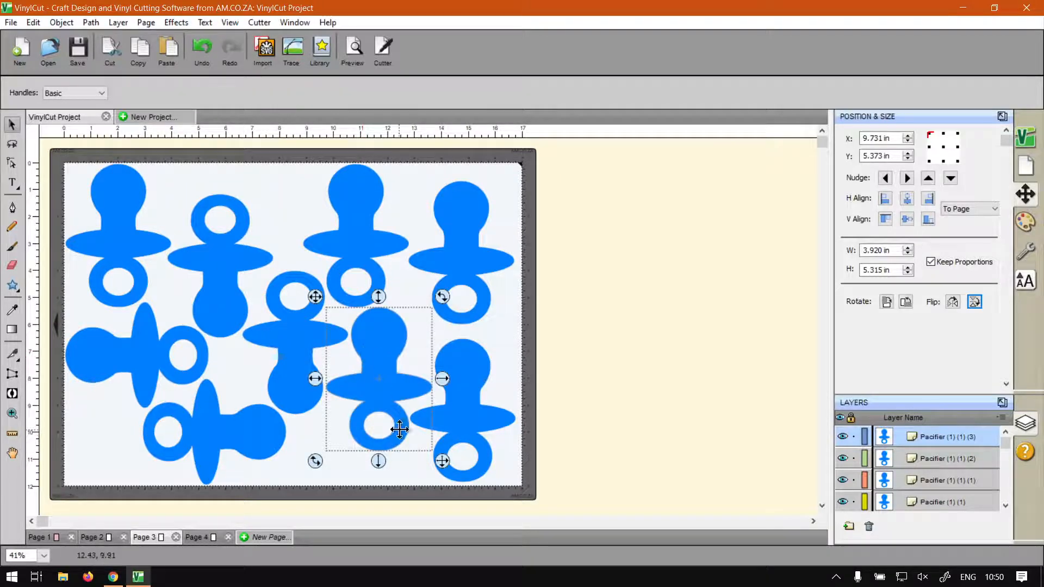
pyautogui.click(77, 433)
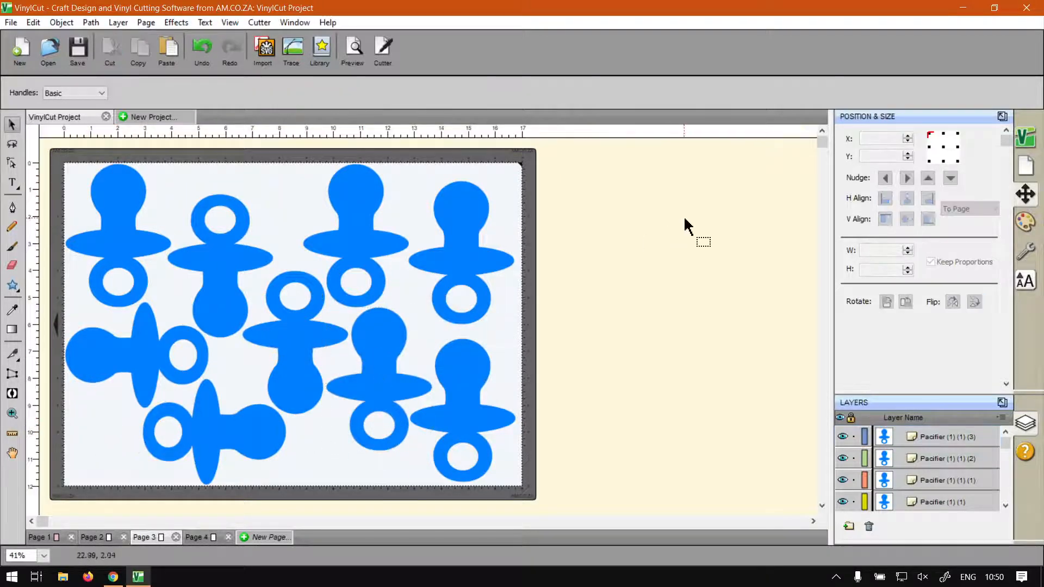
# Rotate the newest pacifier copy, between the two nearest lower pacifiers, clockwise by about 19 degrees
pyautogui.click(383, 336)
pyautogui.moveTo(437, 299); pyautogui.dragTo(454, 320)
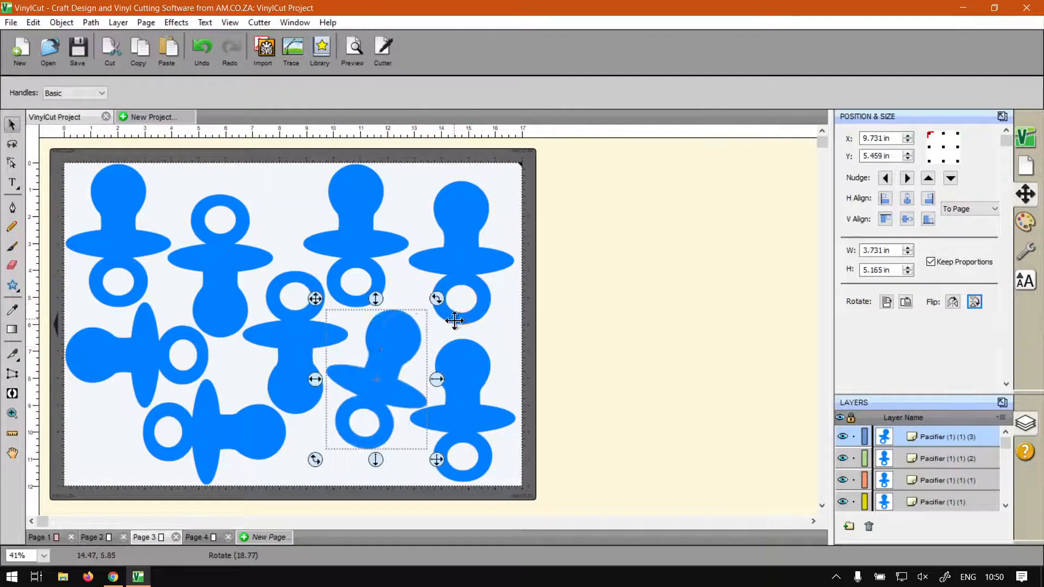
# Move the rotated pacifier copy slightly up and right to about X 9.93 in, Y 5.21 in, deselect it, and show Page 2
pyautogui.moveTo(389, 347); pyautogui.dragTo(390, 342)
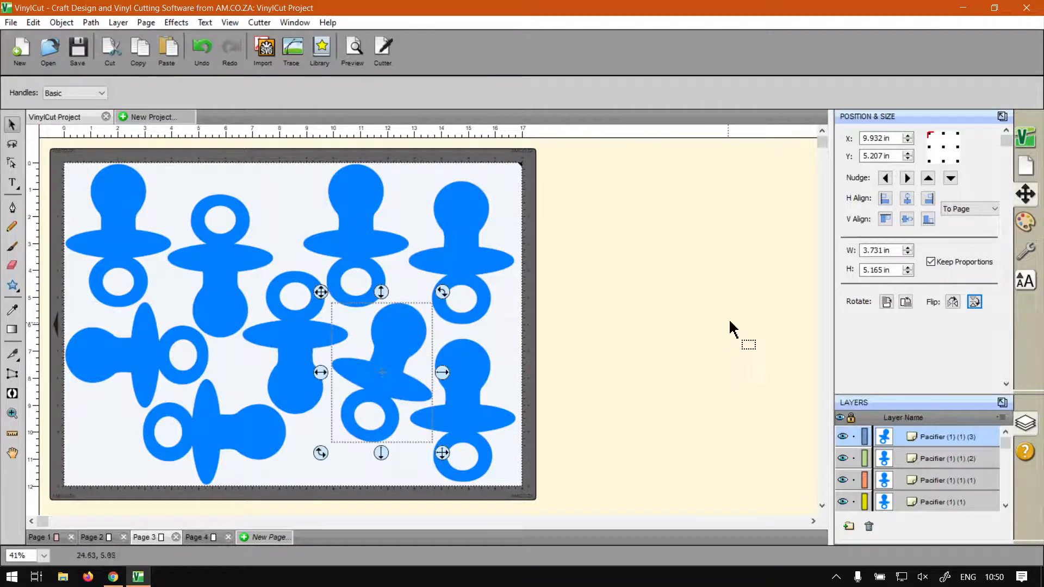
pyautogui.click(670, 308)
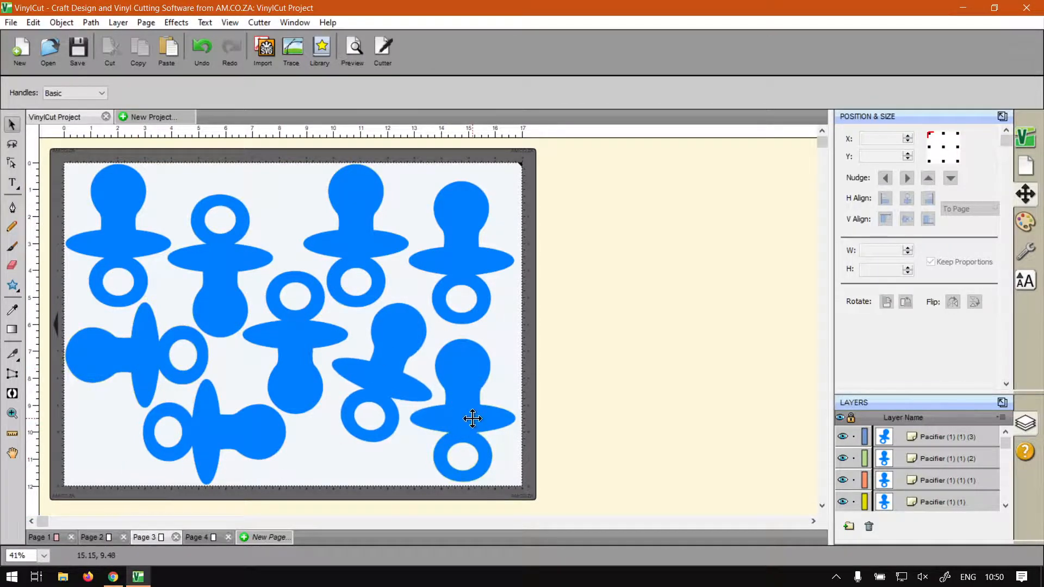
pyautogui.click(91, 537)
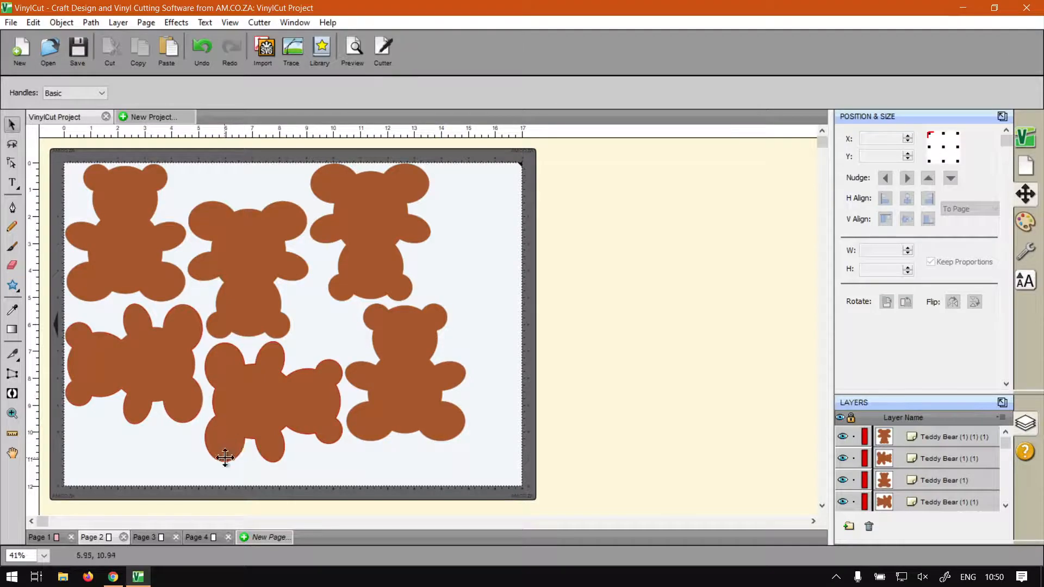
# Switch to Chrome, view the VinylCut site, look through the softwaretraining.co.za home page, and open its search suggestions
pyautogui.click(113, 576)
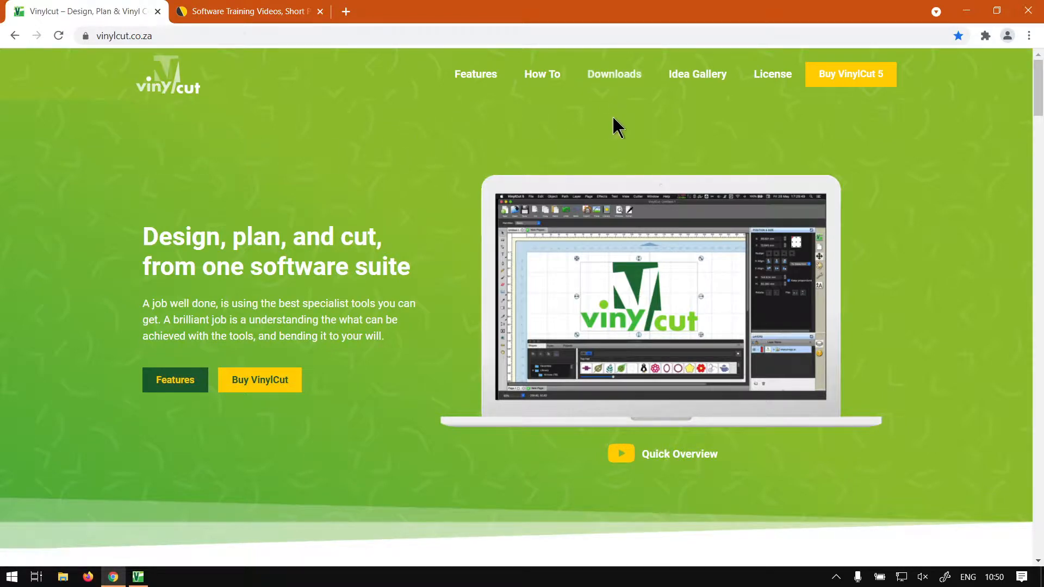
pyautogui.click(212, 8)
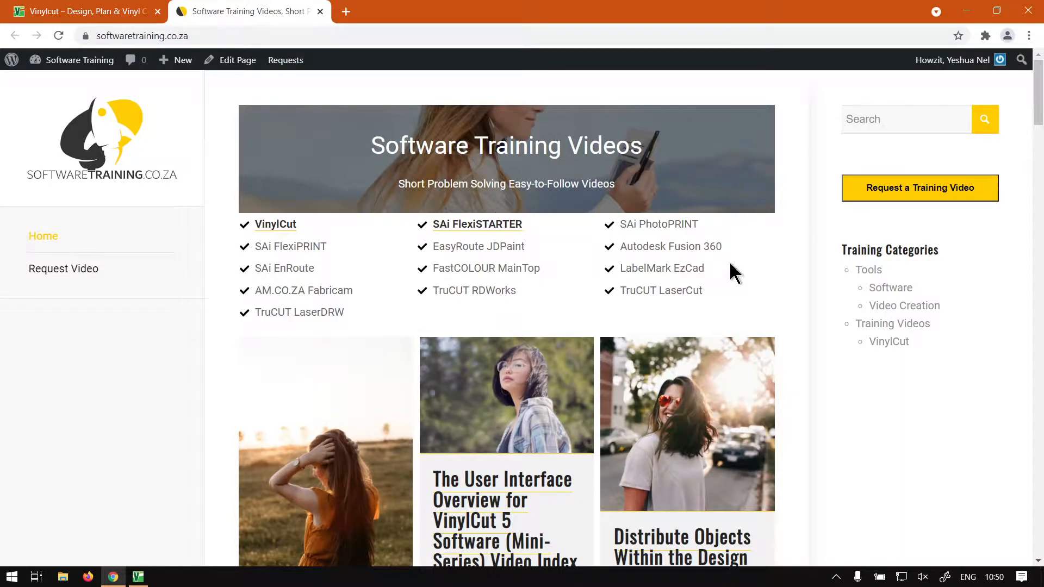
pyautogui.scroll(-14, 680, 282)
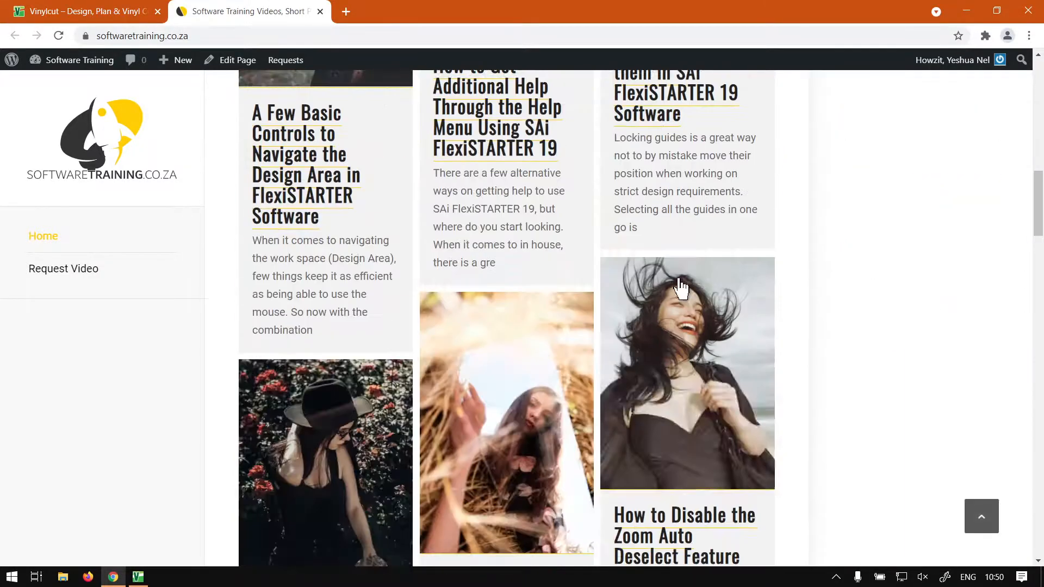
pyautogui.scroll(10, 674, 283)
pyautogui.scroll(6, 684, 273)
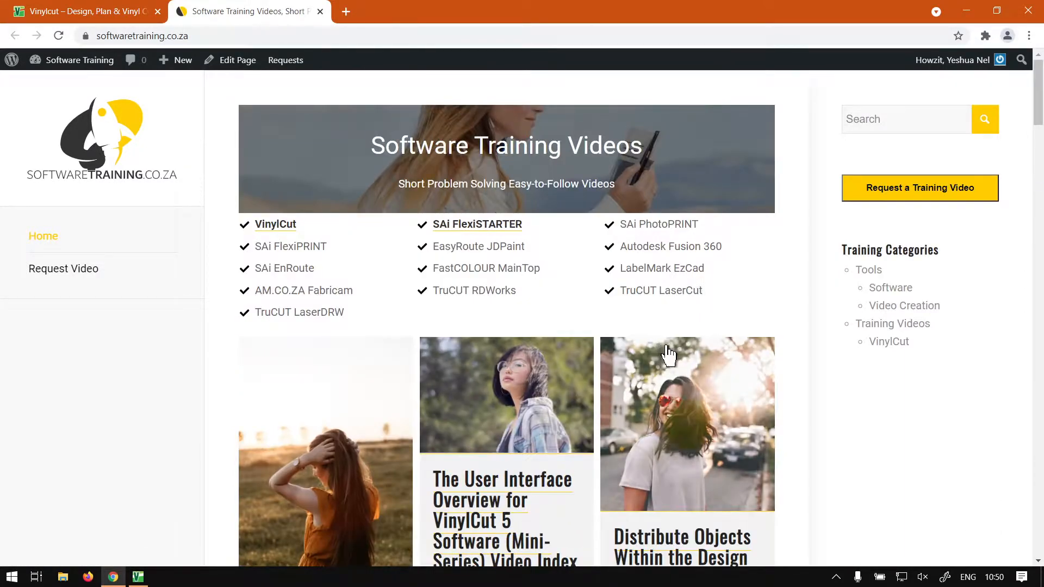
pyautogui.click(875, 117)
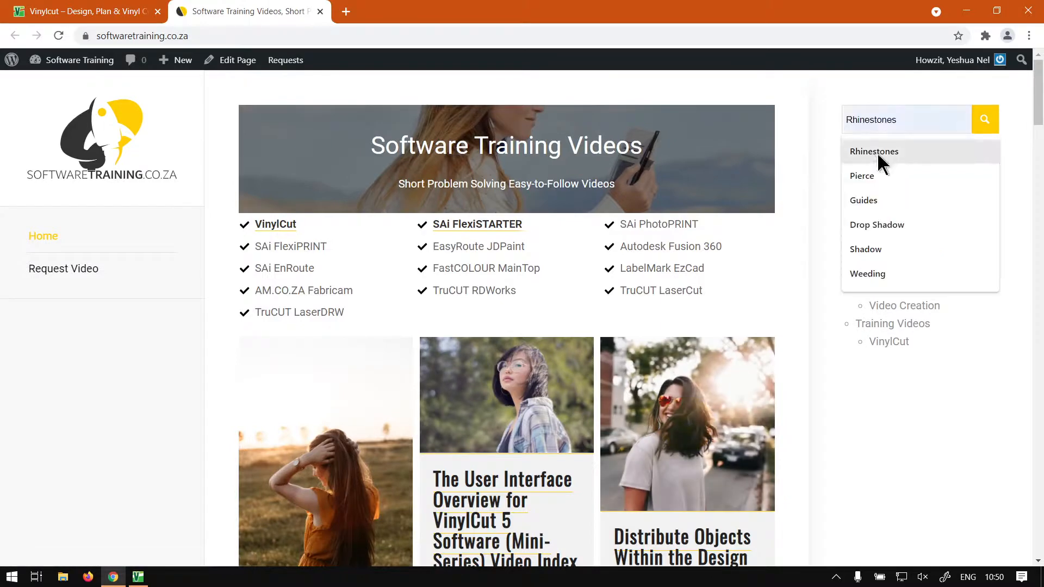